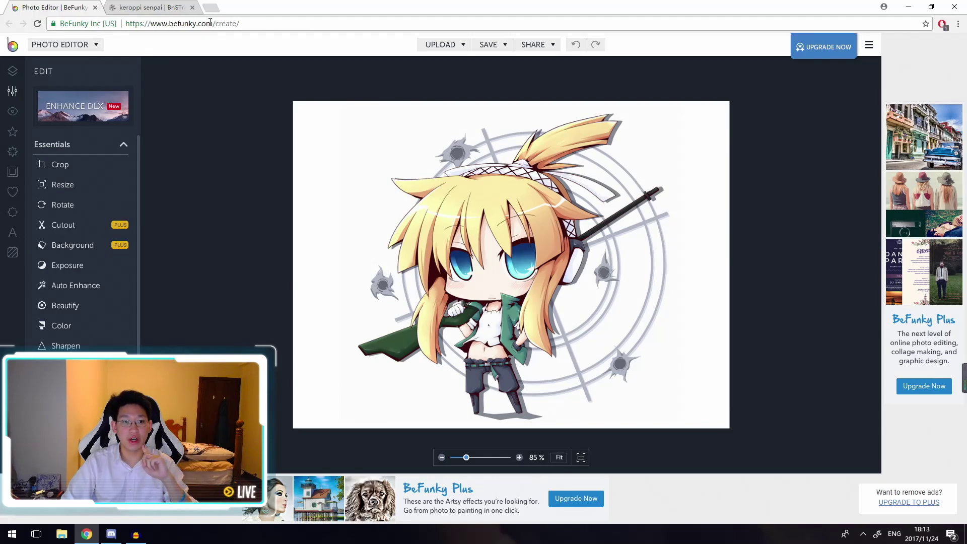
- Upload the Material Sniper image from the computer's desktop
click(456, 45)
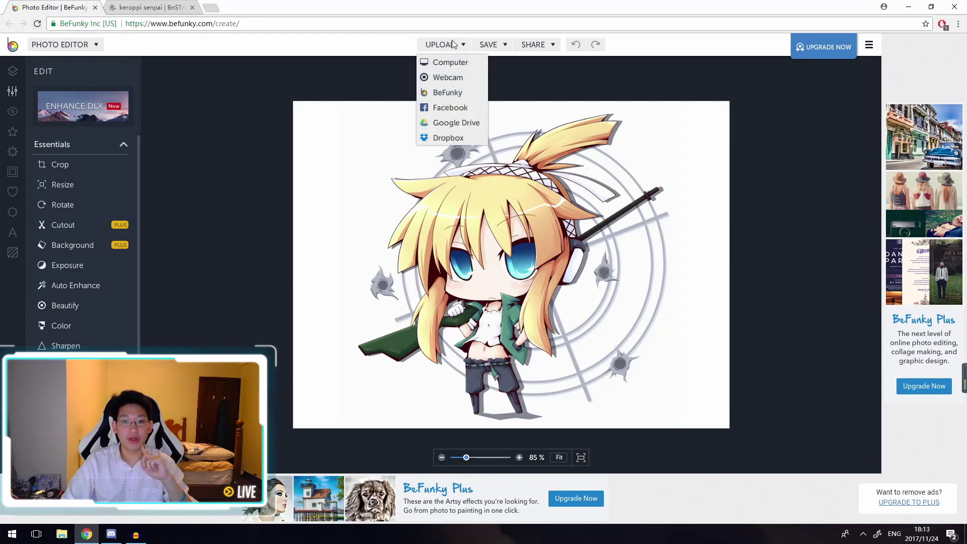
click(443, 63)
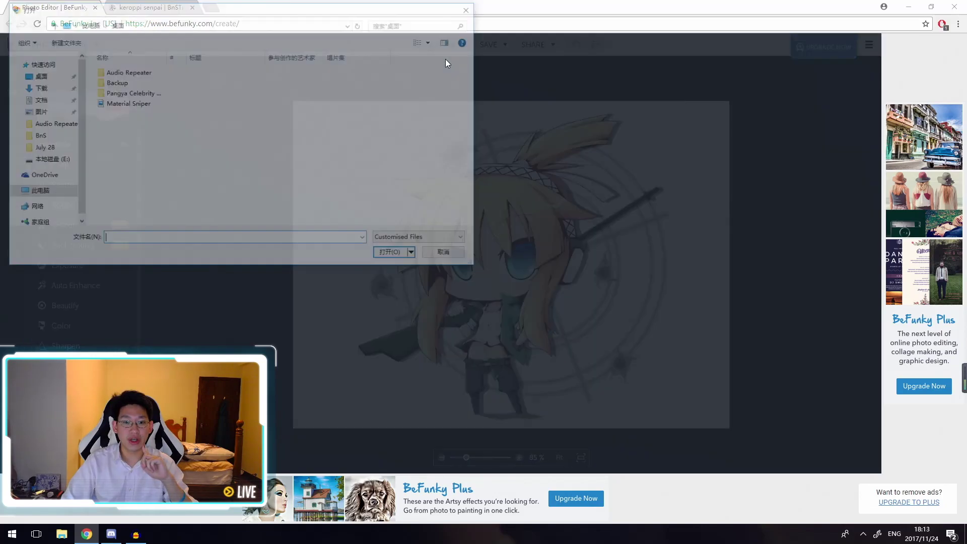
click(122, 104)
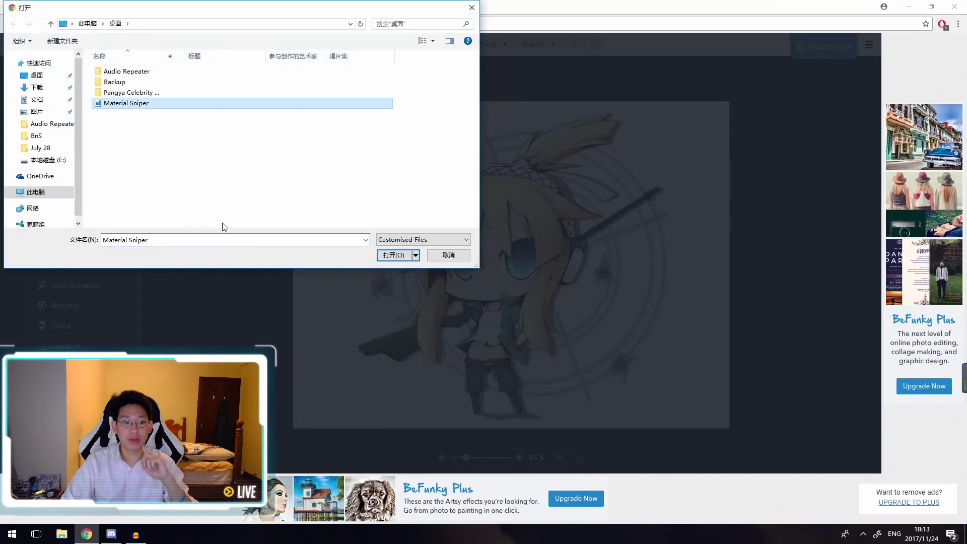
click(395, 254)
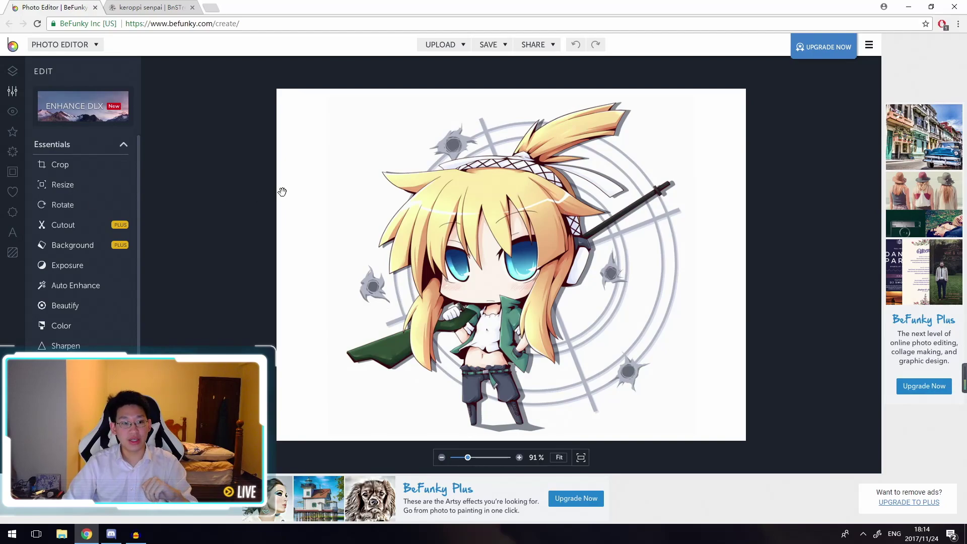
click(89, 165)
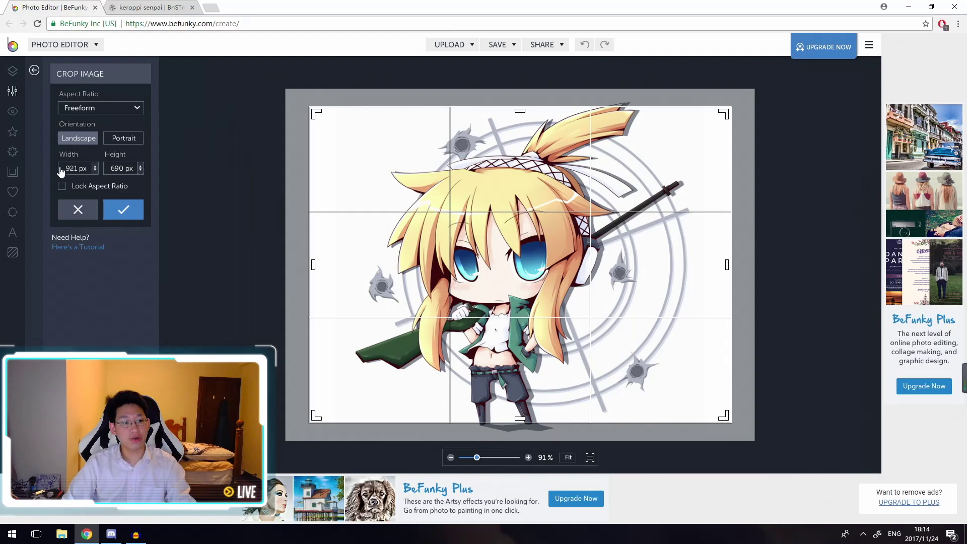
double_click(70, 173)
text(3)
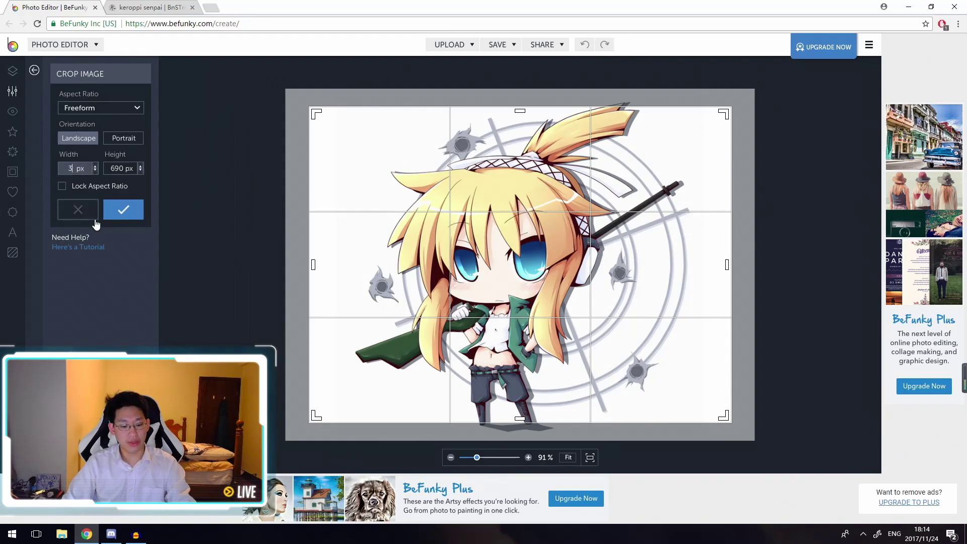
text(78)
key(Tab)
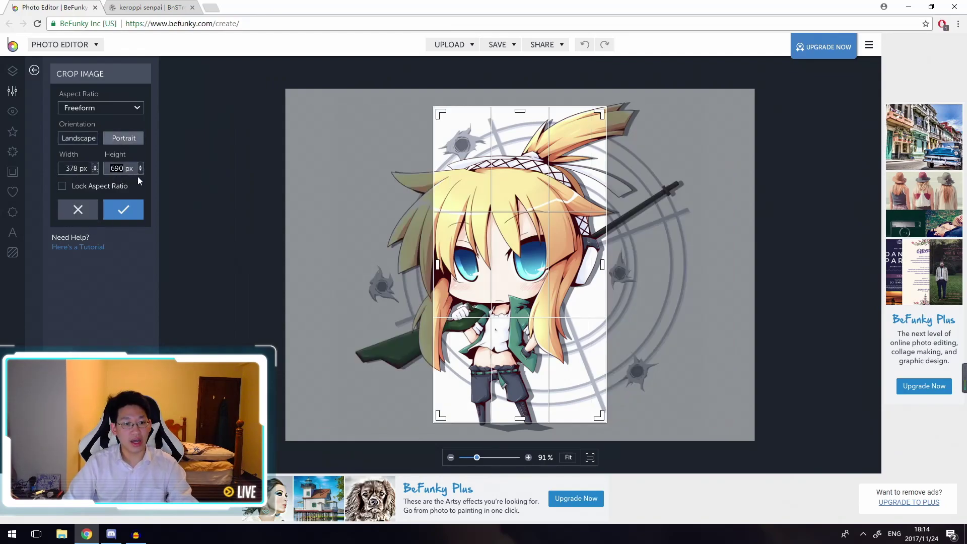
text(620)
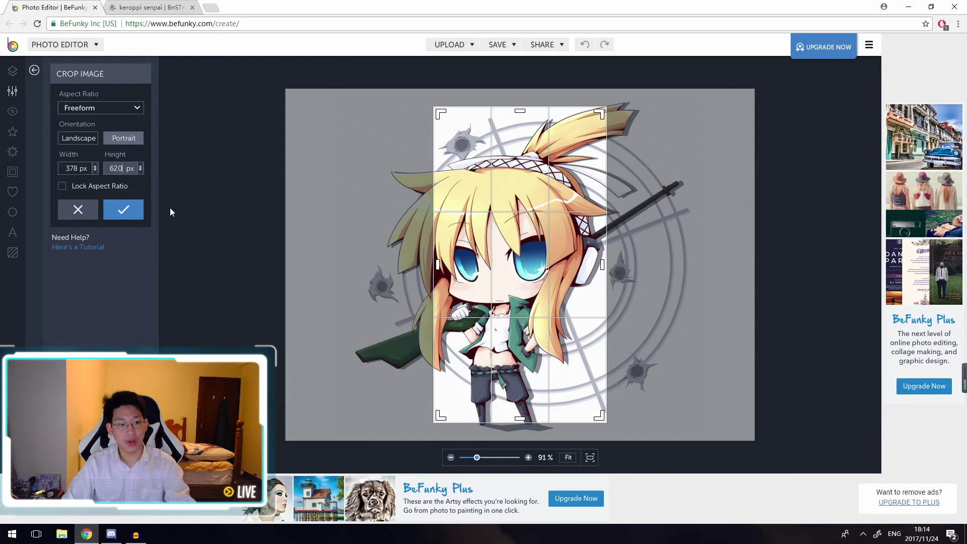
click(66, 189)
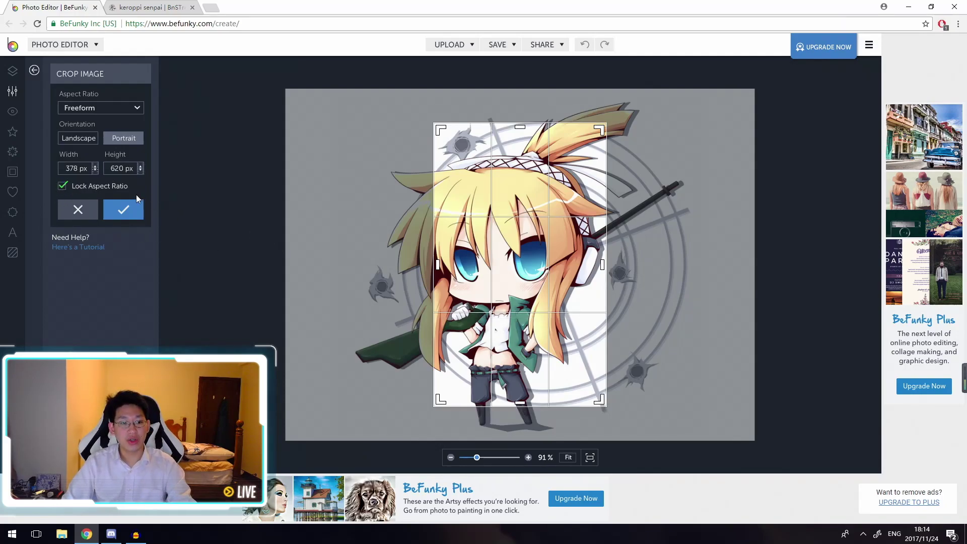
drag(531, 250, 487, 270)
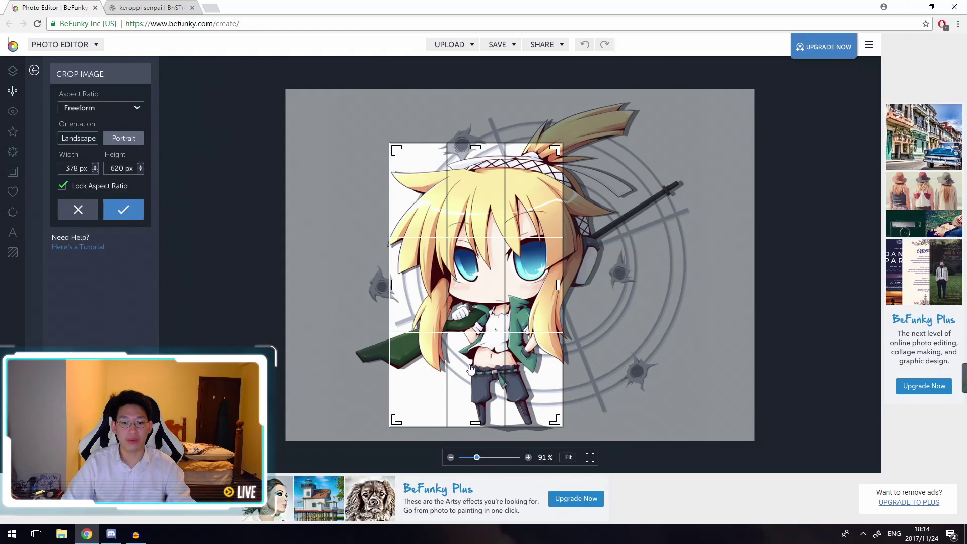
click(65, 209)
- Resize the image to a height of 620 px, keeping the aspect ratio locked
click(50, 184)
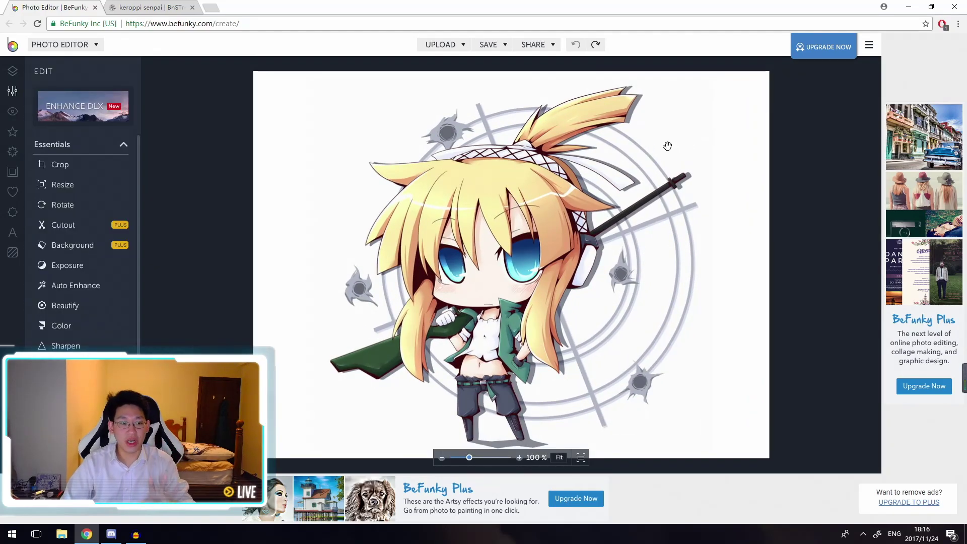
click(63, 187)
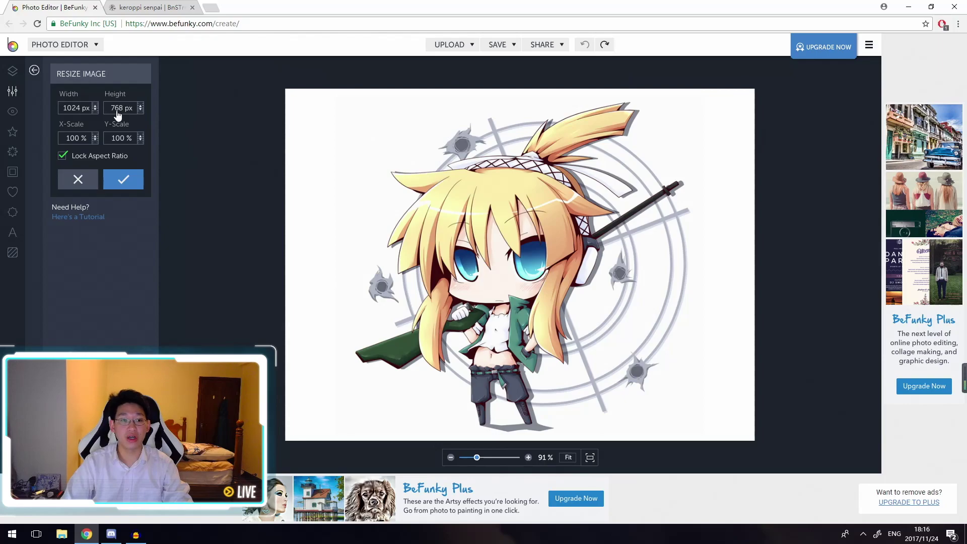
click(152, 7)
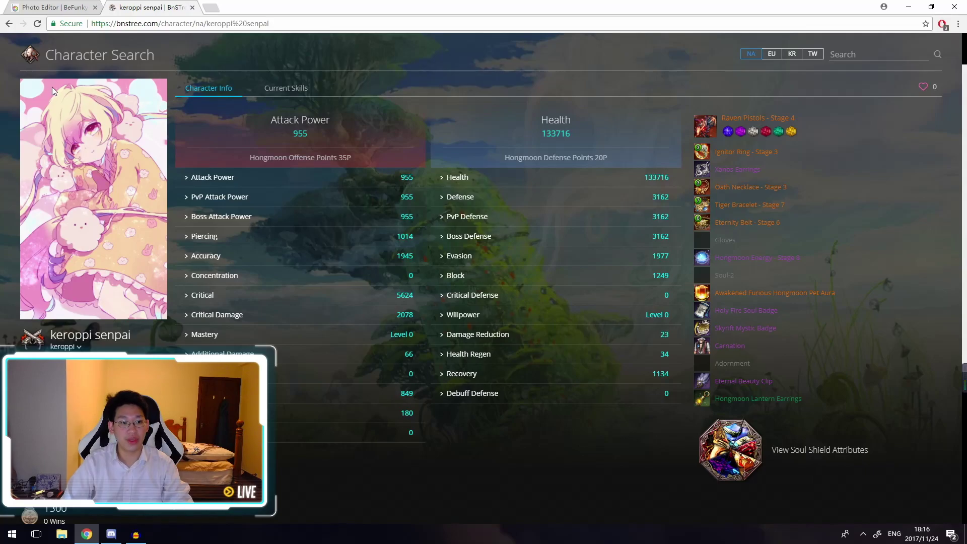
click(60, 5)
click(122, 108)
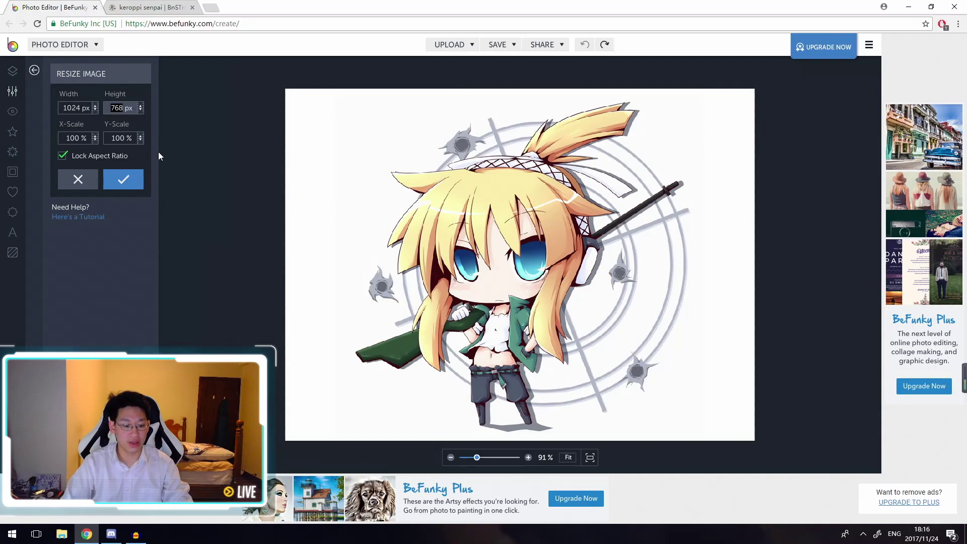
text(620)
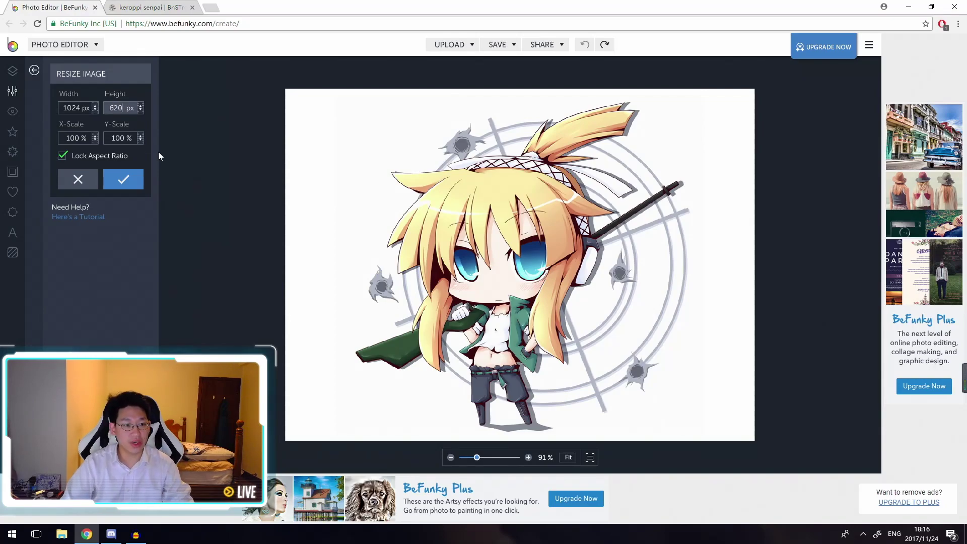
click(196, 146)
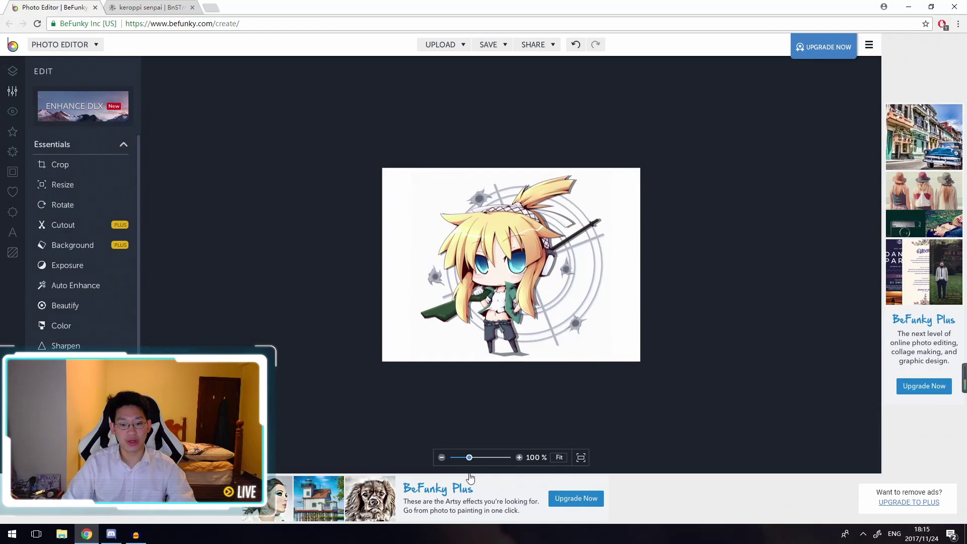
- Crop the image to 378 by 620 px with the aspect ratio locked and the crop frame shifted over the character
drag(471, 457, 484, 457)
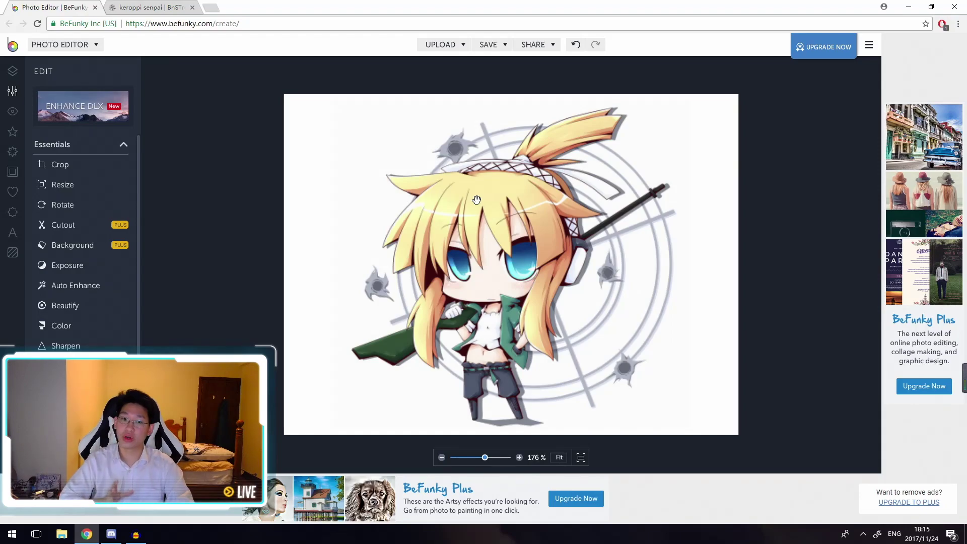
click(59, 164)
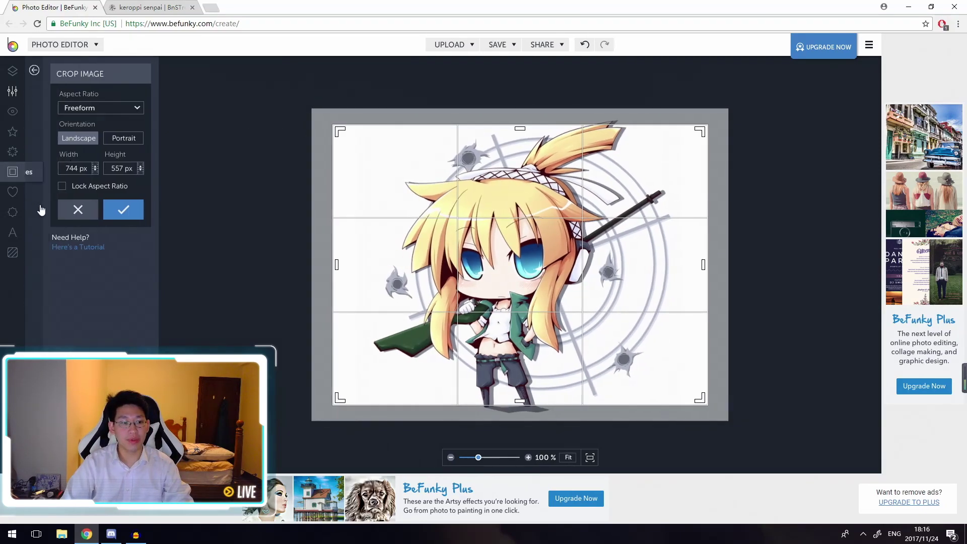
double_click(73, 169)
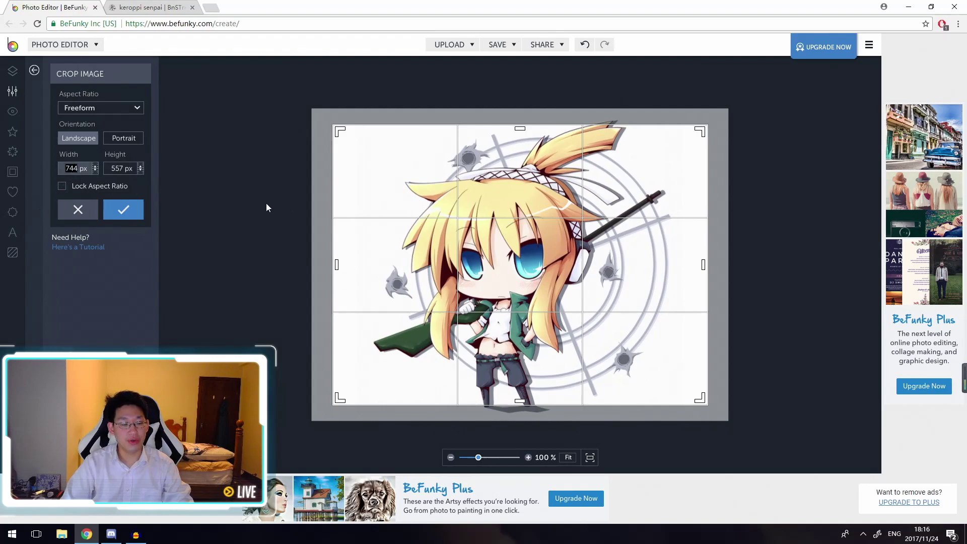
text(378)
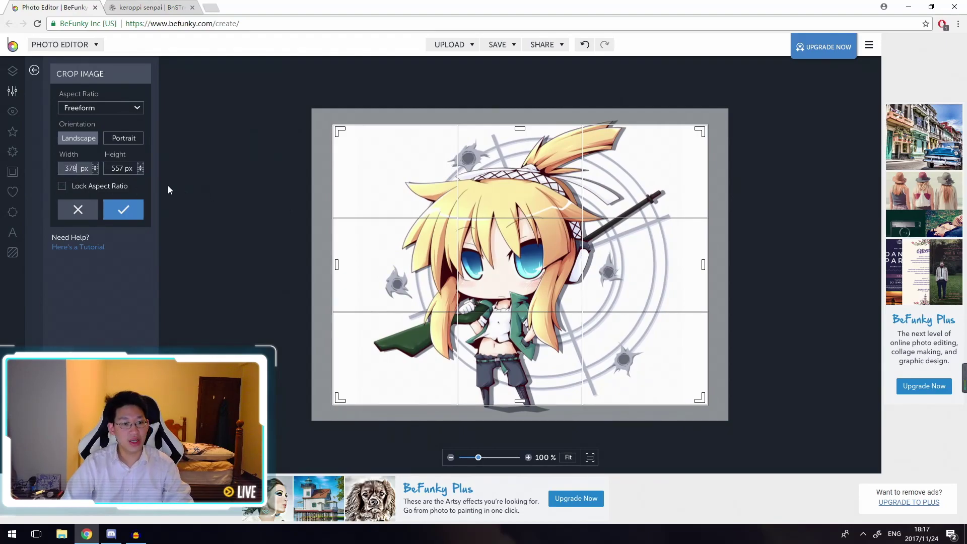
key(Tab)
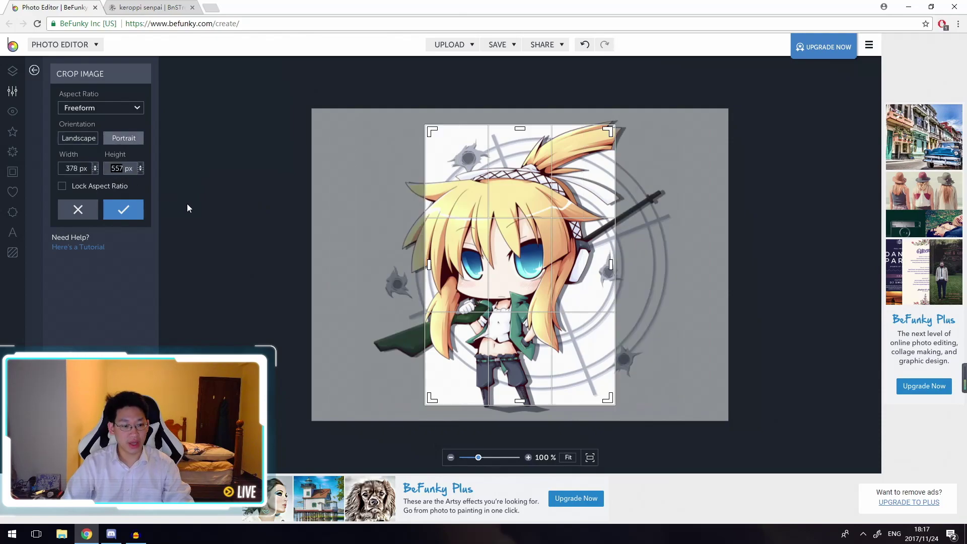
text(620)
key(Return)
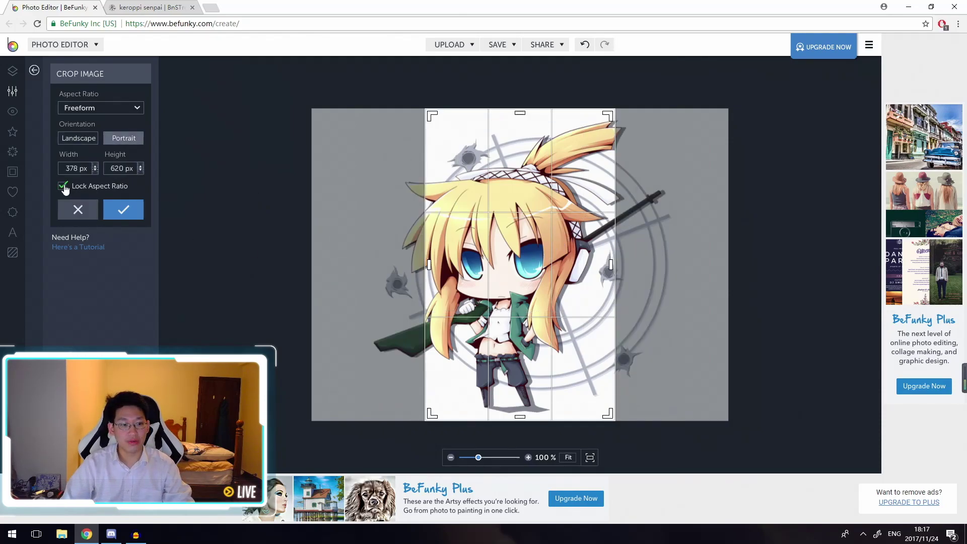
mouse_move(575, 262)
mouse_down()
mouse_move(480, 261)
mouse_move(591, 260)
mouse_move(556, 262)
mouse_up()
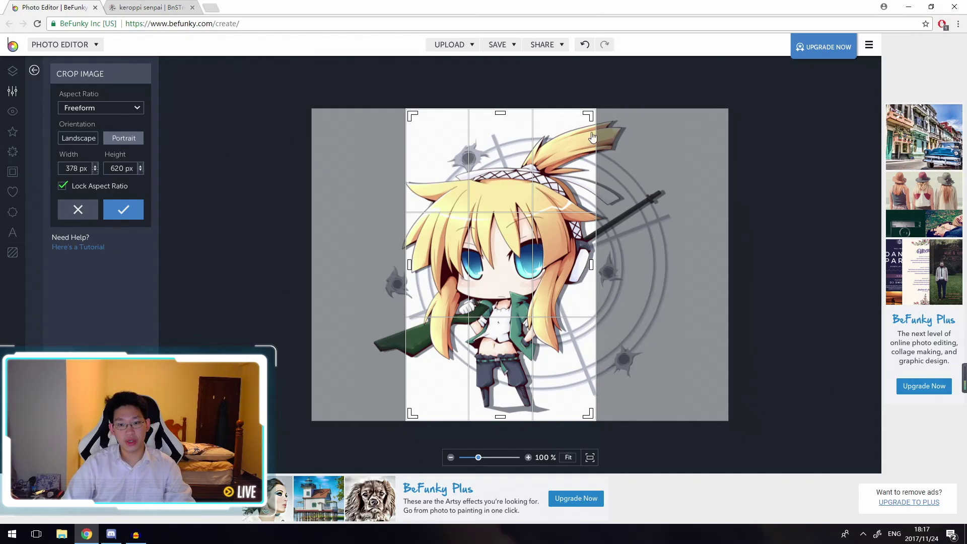
click(125, 209)
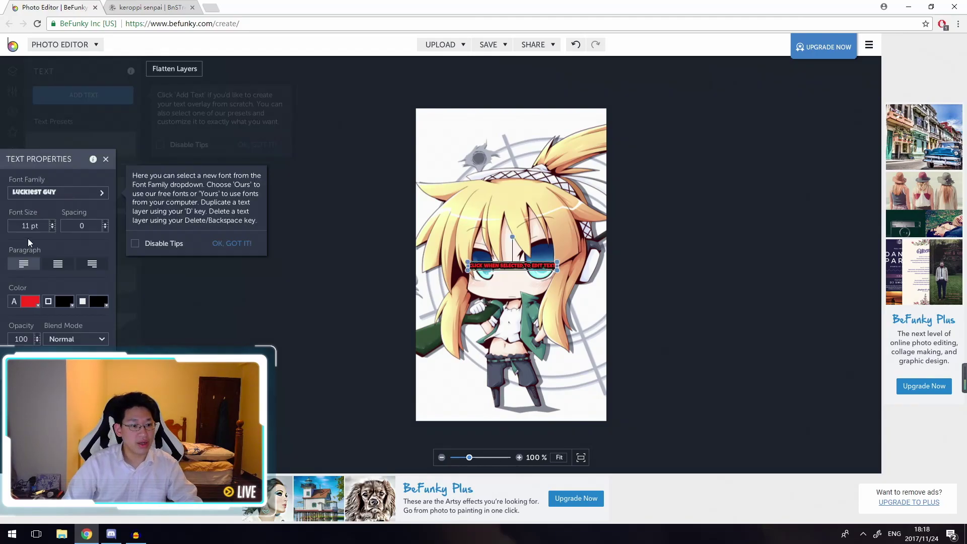
- Set the red text layer's font size to 25 pt and its colour to light purple
double_click(23, 226)
text(25)
click(29, 302)
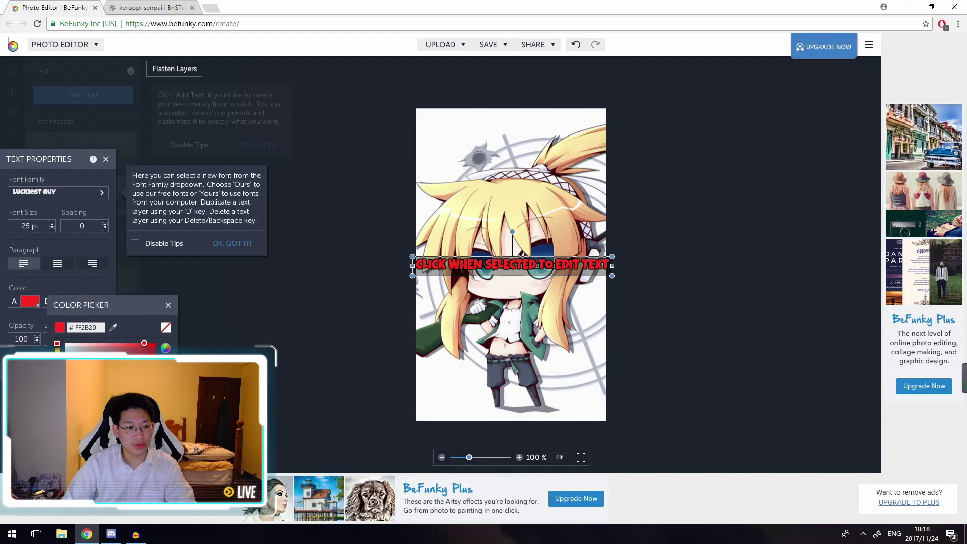
drag(57, 343, 58, 387)
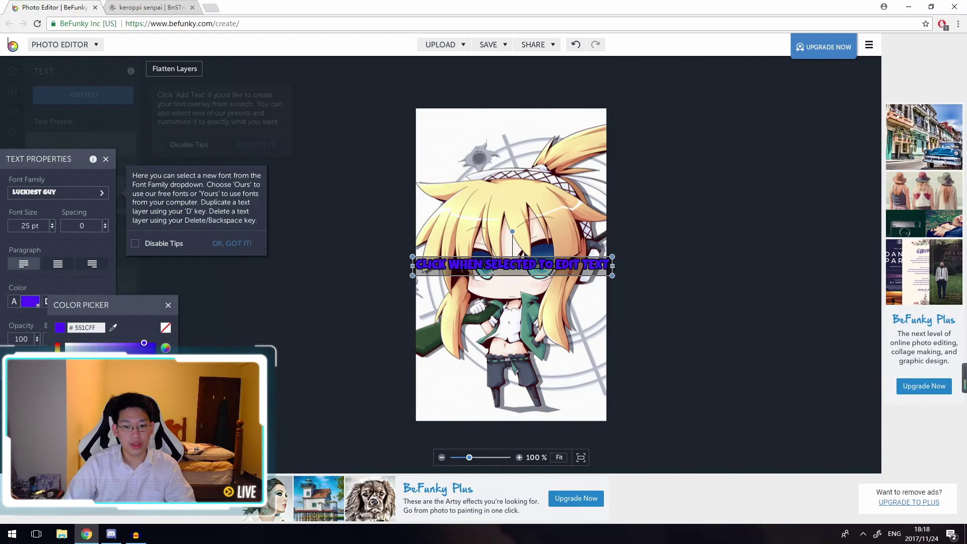
drag(102, 348, 129, 342)
- Move the purple text to the top of the picture, shrink it to 23 pt and tilt it slightly counterclockwise
drag(490, 274, 488, 139)
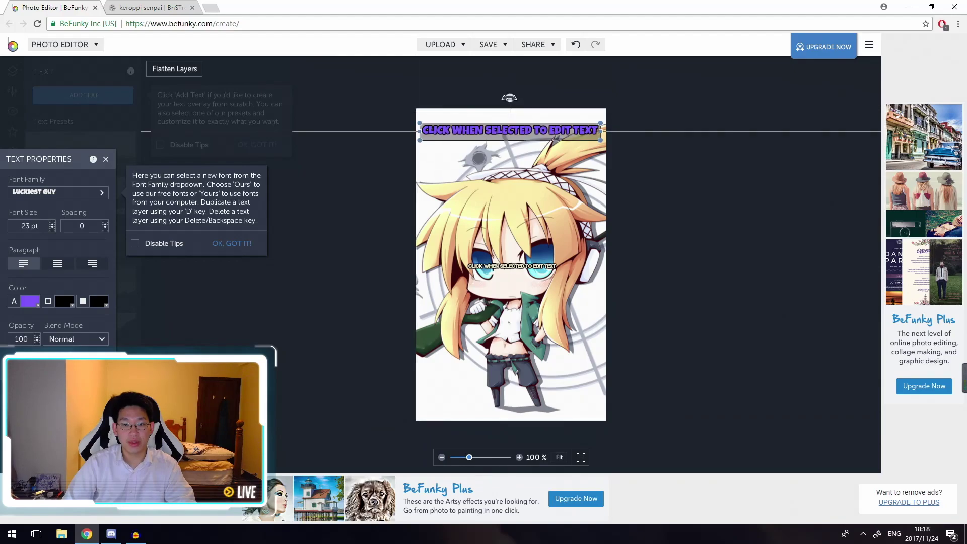
drag(509, 97, 502, 99)
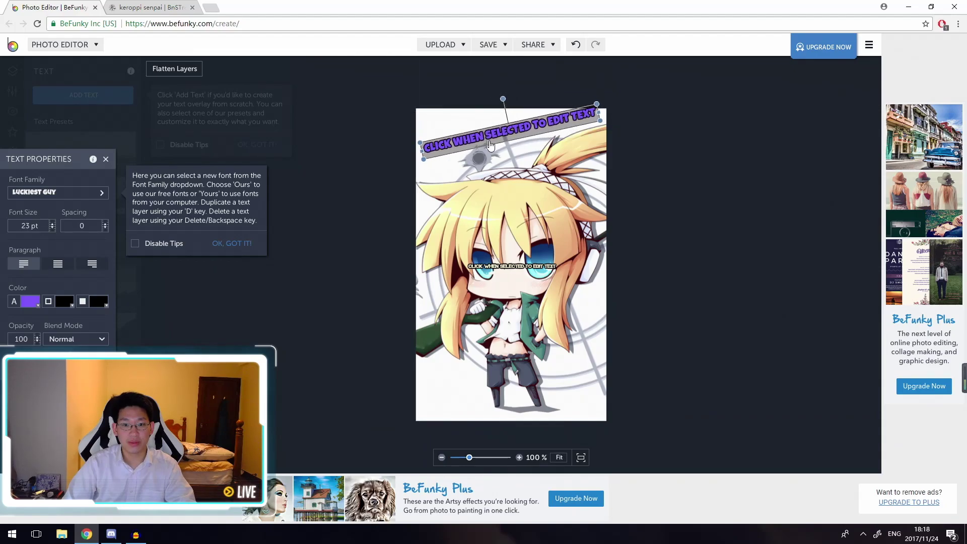
drag(491, 146, 478, 146)
- Replace the tilted placeholder text with "YOUTUBE.com/keroppi"
click(478, 146)
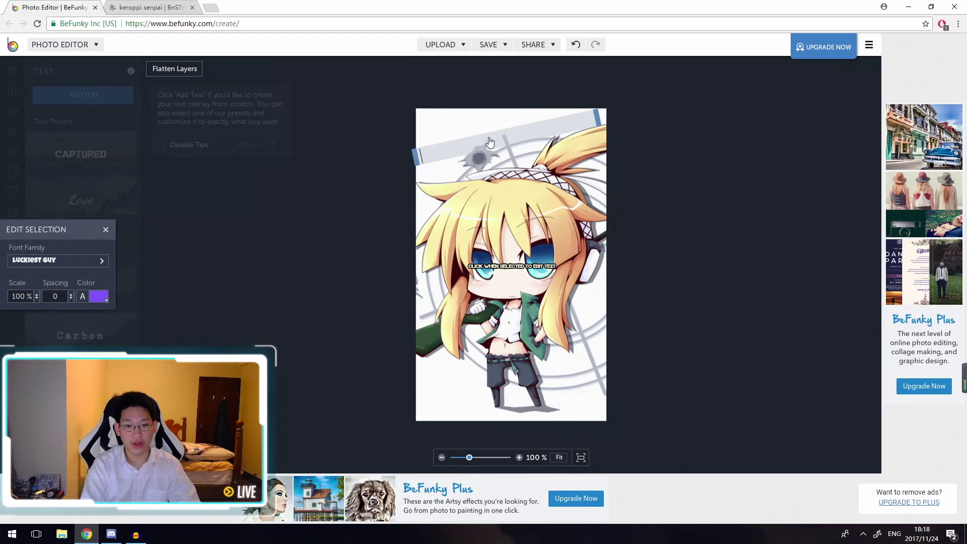
text(YOUTUBE.com/)
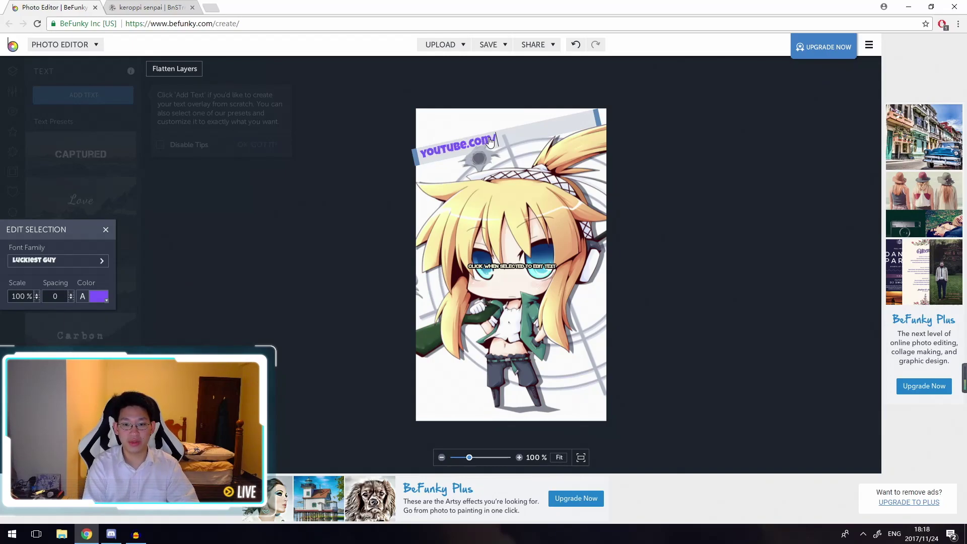
text(keroppi)
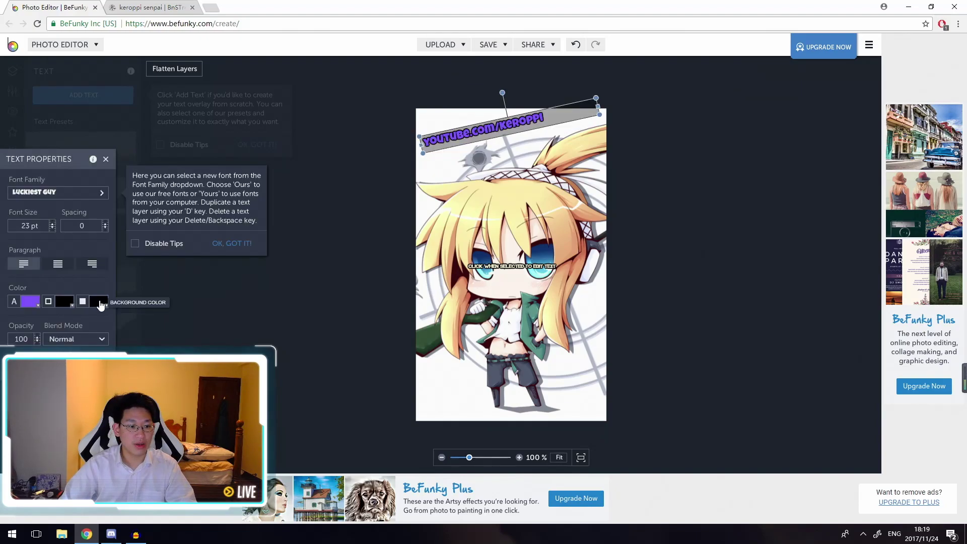
- Set the text layer's background colour to white (FFFFFF) and deselect the layer
click(99, 302)
drag(137, 351, 129, 333)
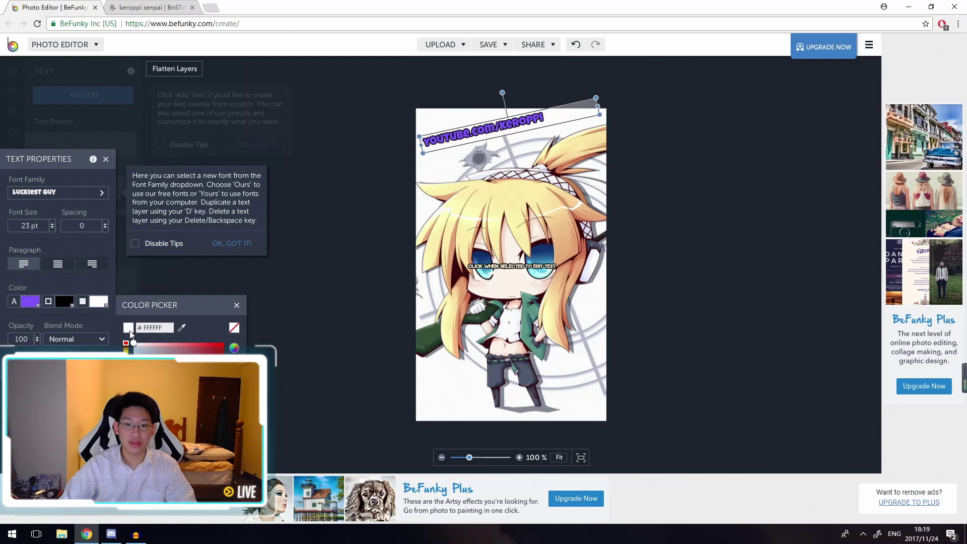
click(689, 201)
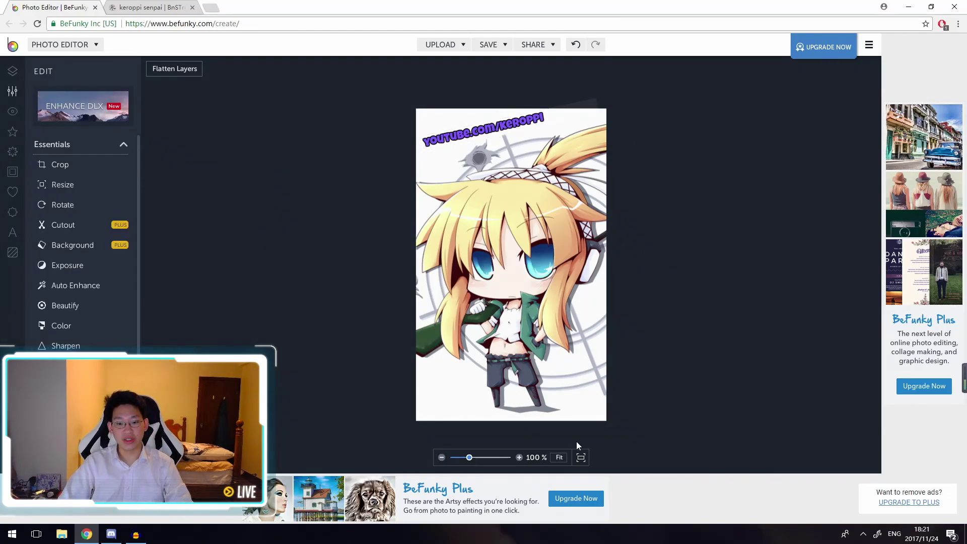
- Save the finished picture to the computer with the filename BNSdisplaypicture
click(488, 45)
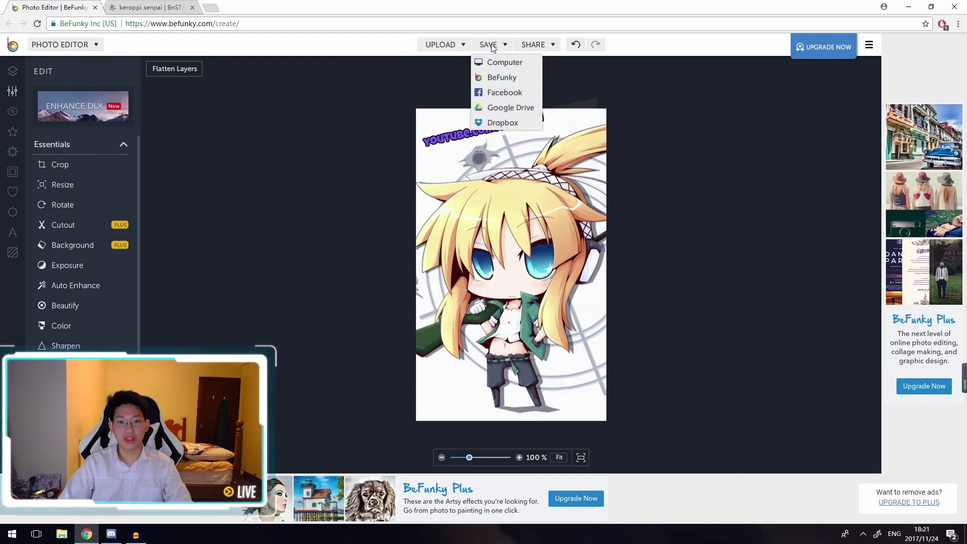
click(497, 63)
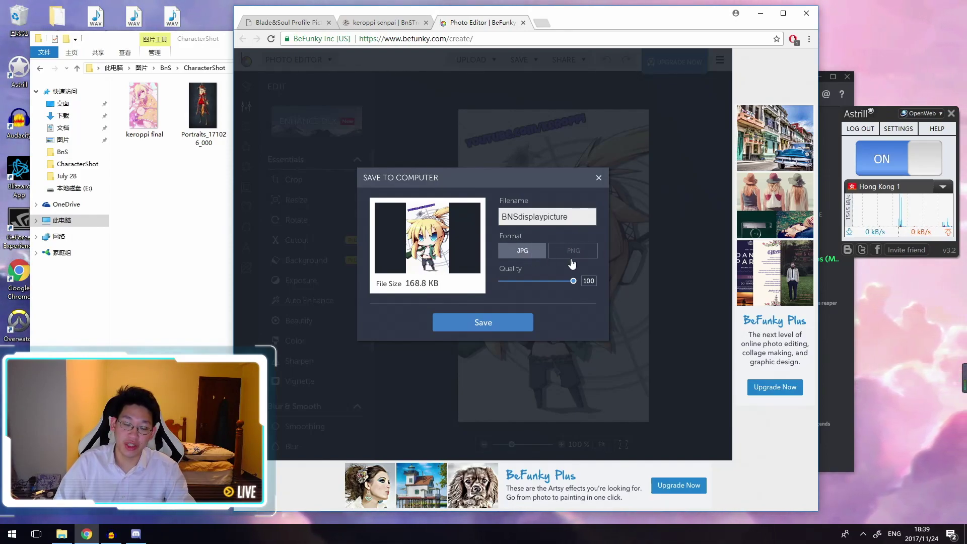
click(485, 321)
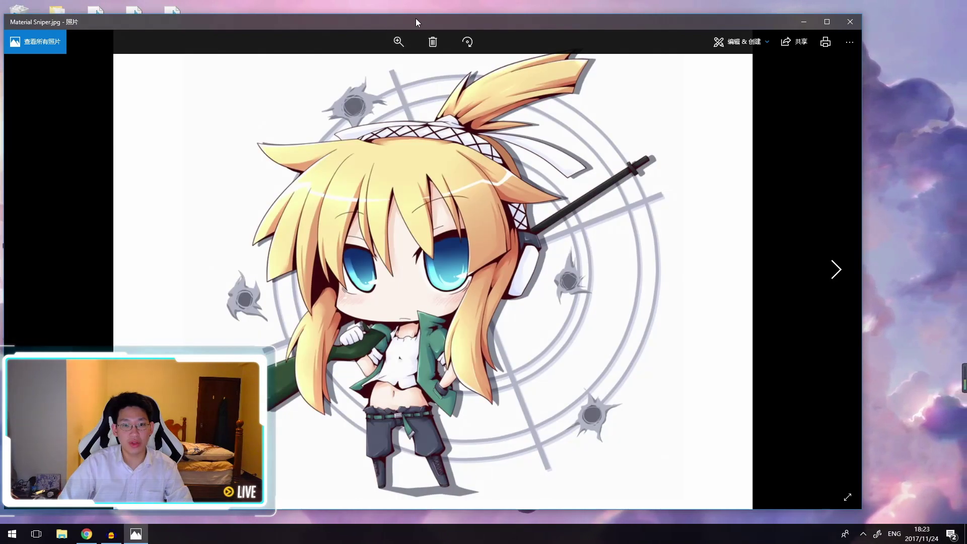
- Compare the original Material Sniper.jpg with the saved BNS display picture.png in Photos, and close both pictures
drag(416, 18, 554, 0)
double_click(437, 11)
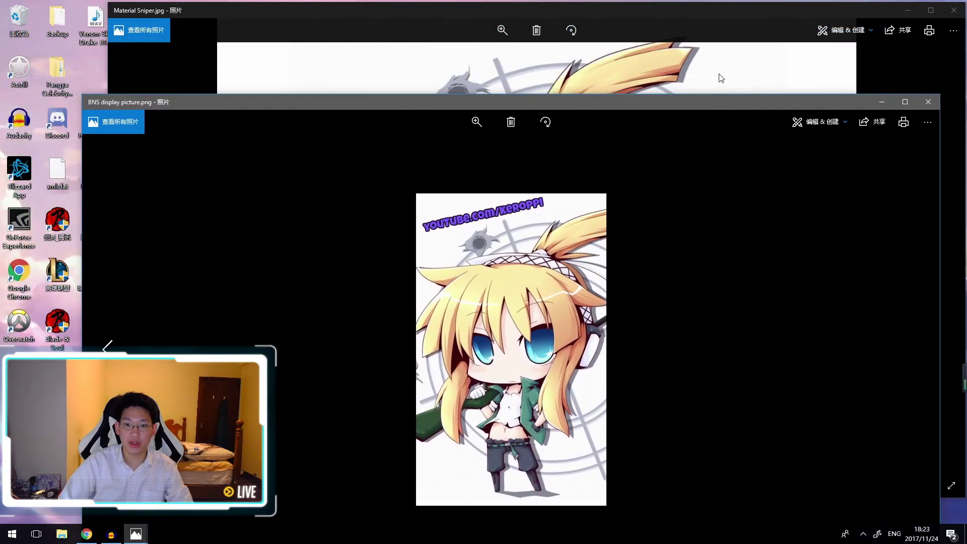
click(721, 78)
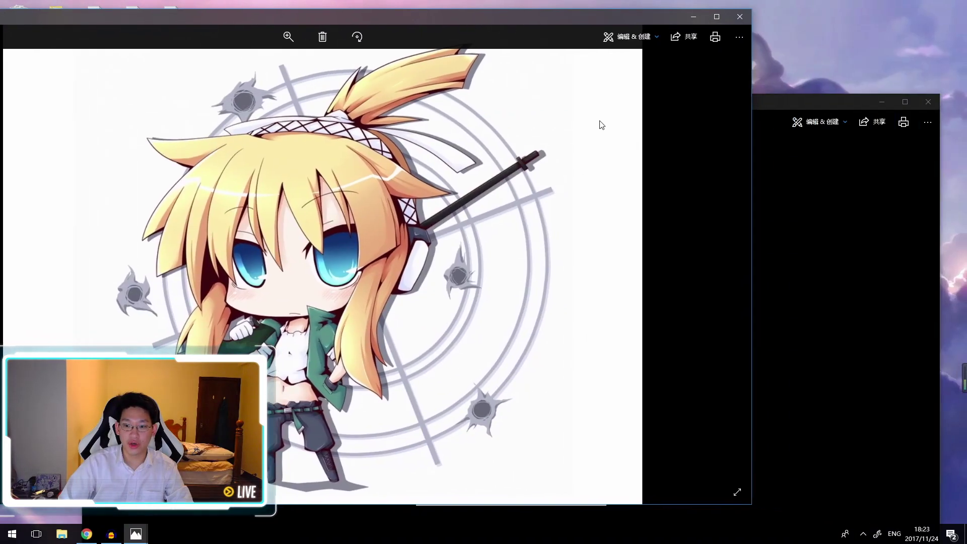
click(758, 279)
drag(540, 98, 623, 47)
drag(601, 52, 536, 42)
click(944, 43)
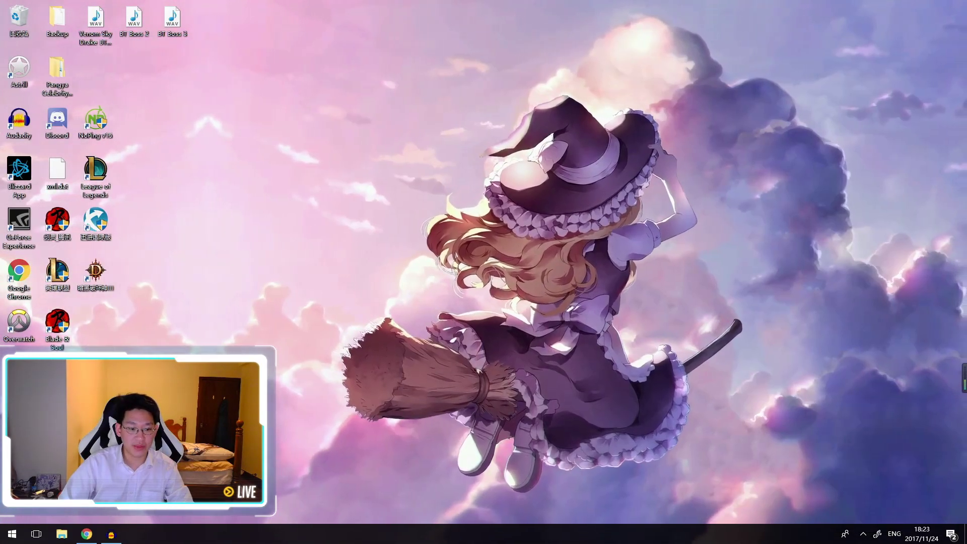
- Open the saved BNS display picture from the desktop in Paint, check its pixel dimensions and close it
right_click(90, 458)
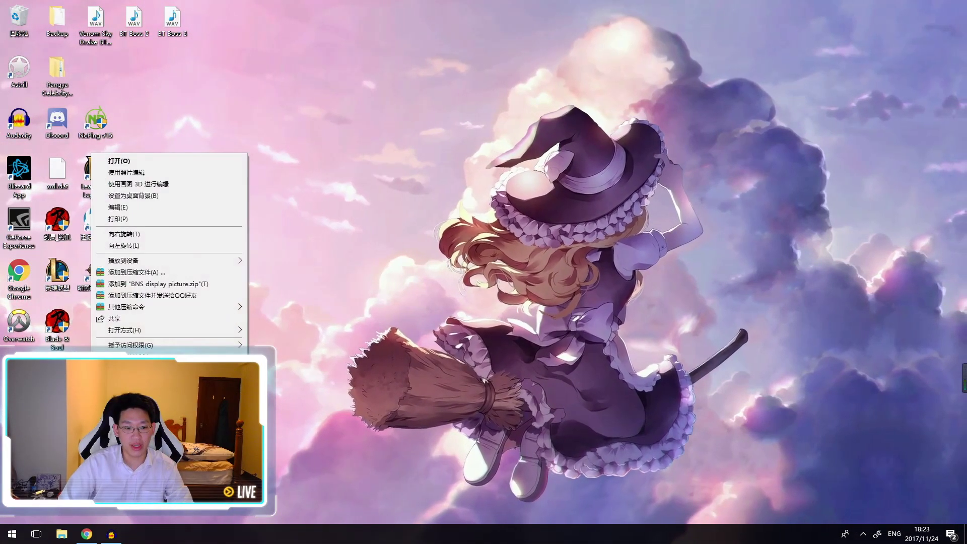
mouse_move(161, 328)
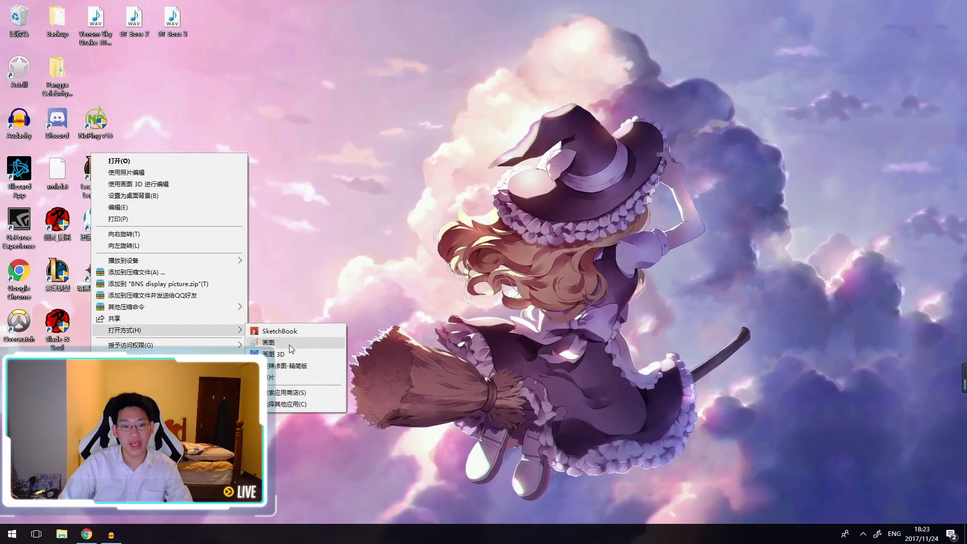
click(270, 345)
drag(446, 26, 428, 11)
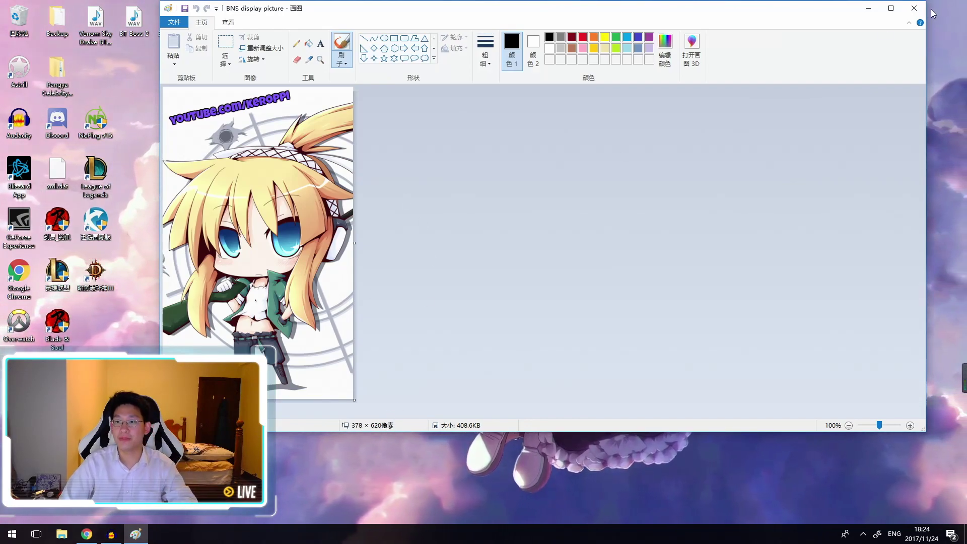
click(914, 8)
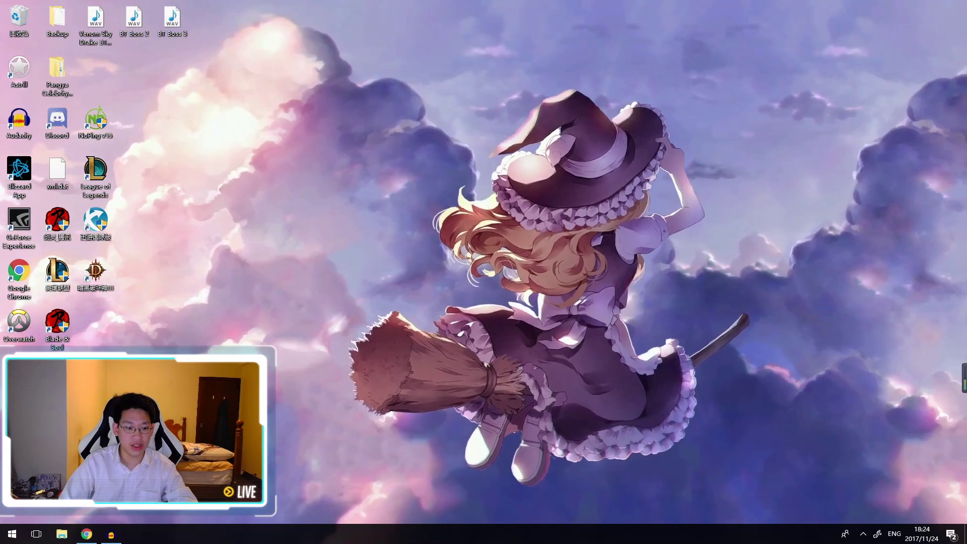